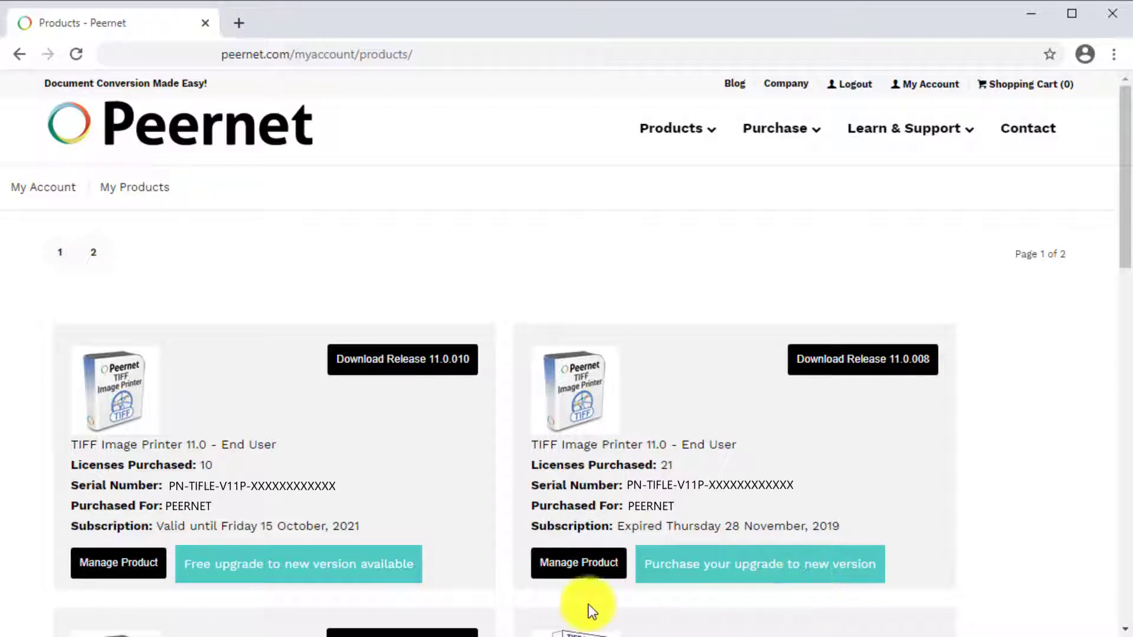
Request the free upgrade to TIFF Image Printer 12 for the valid 11.0 licence
left_click(144, 570)
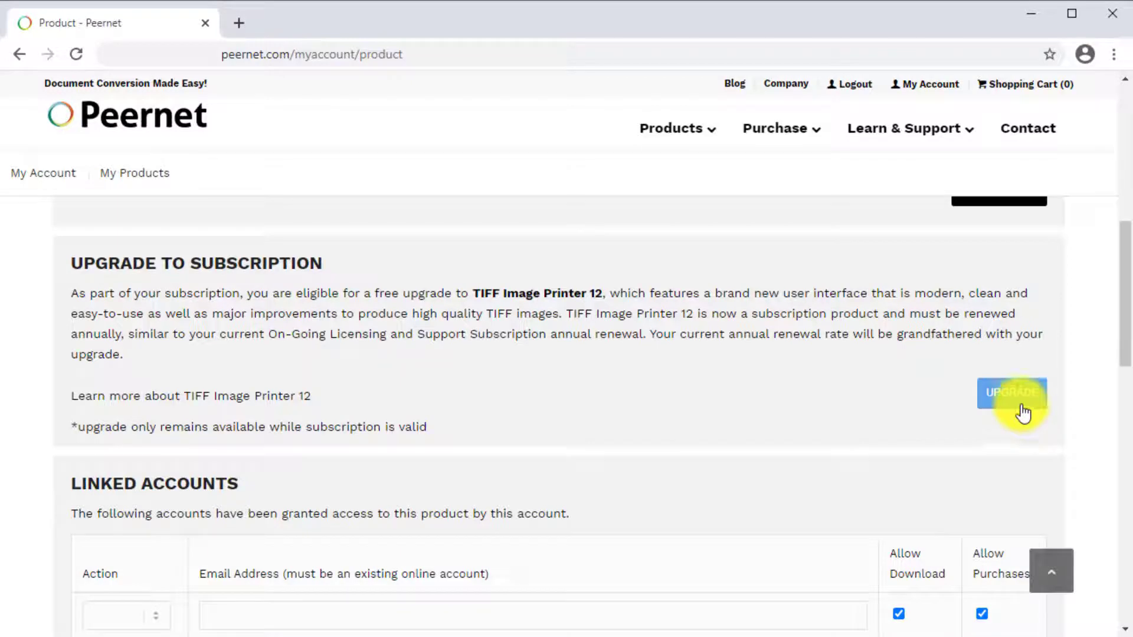
left_click(1022, 412)
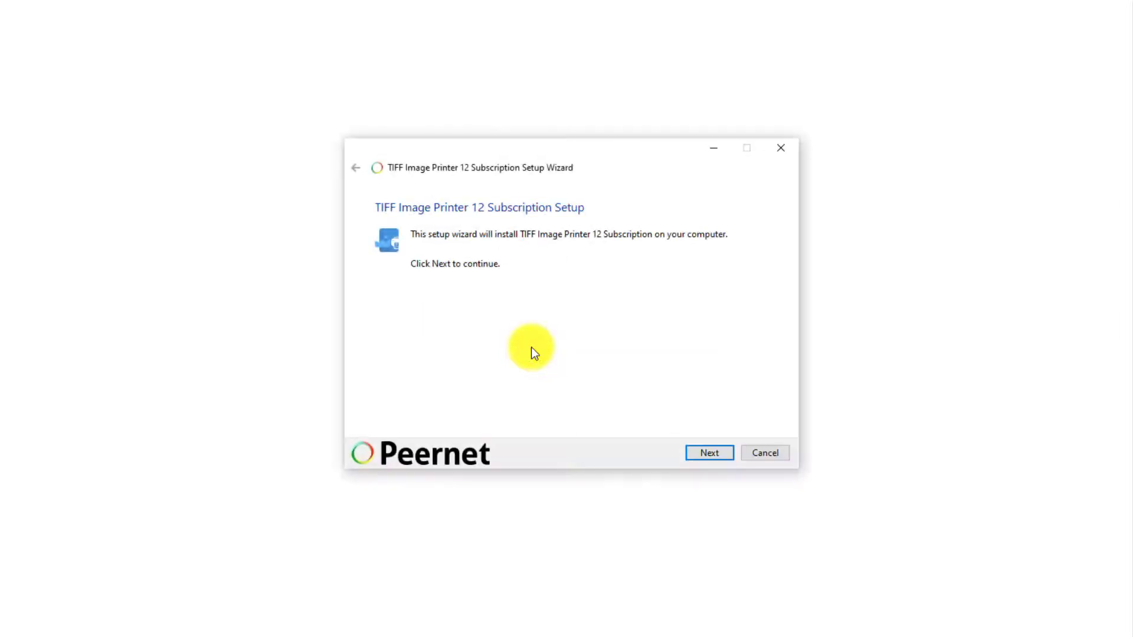
Install TIFF Image Printer 12 Subscription over the Evaluation version with default settings, then launch the Dashboard
left_click(721, 454)
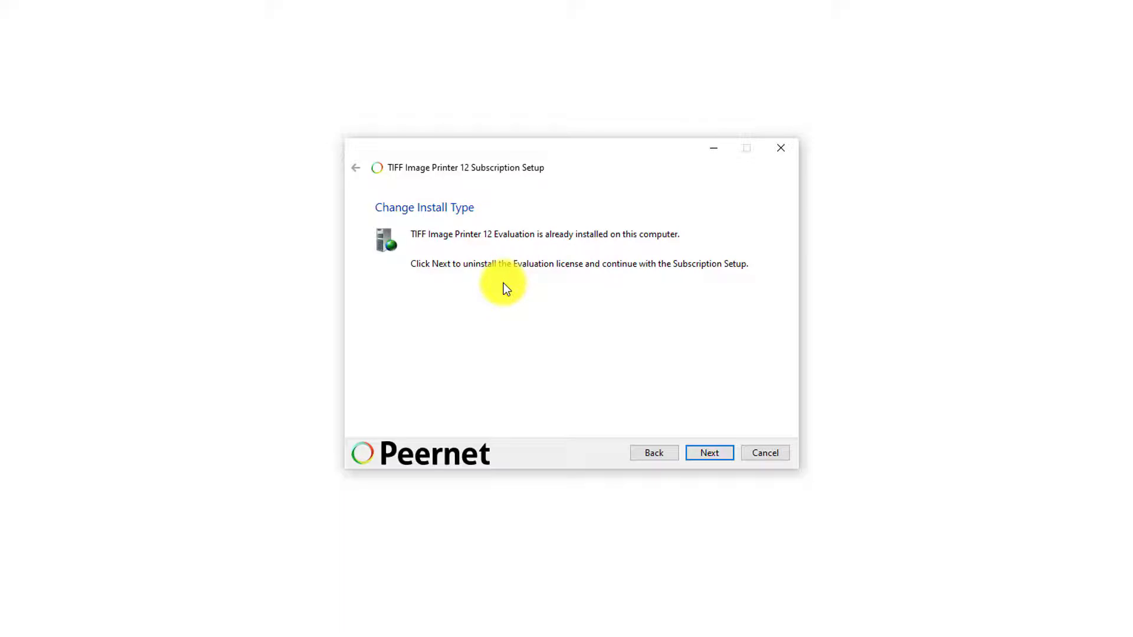
left_click(726, 449)
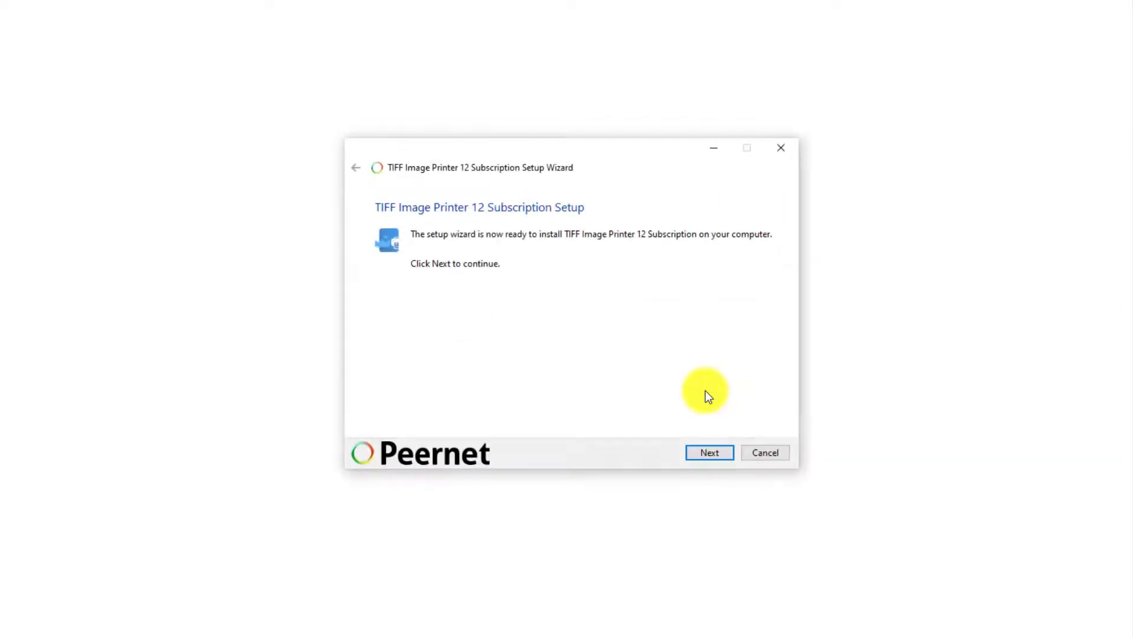
left_click(720, 452)
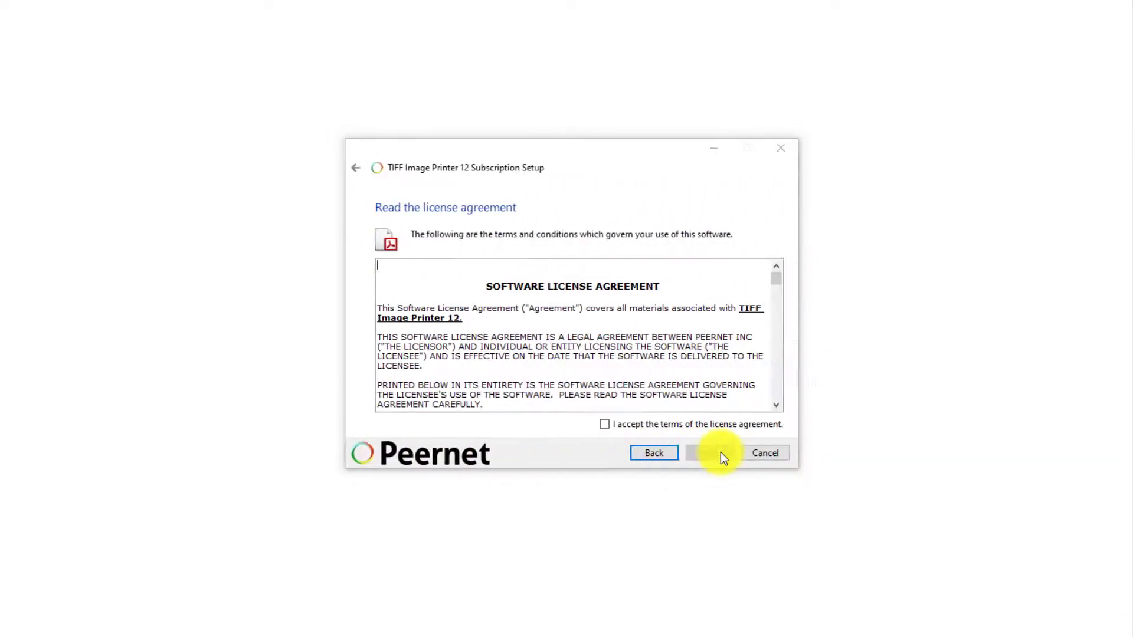
left_click(632, 423)
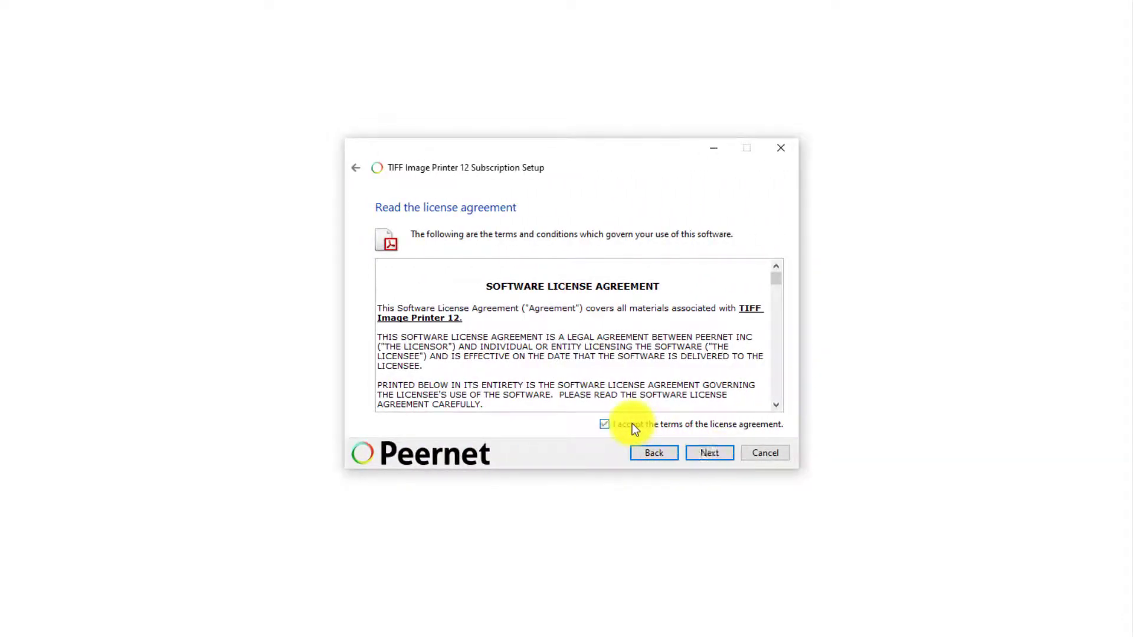
left_click(720, 454)
left_click(729, 455)
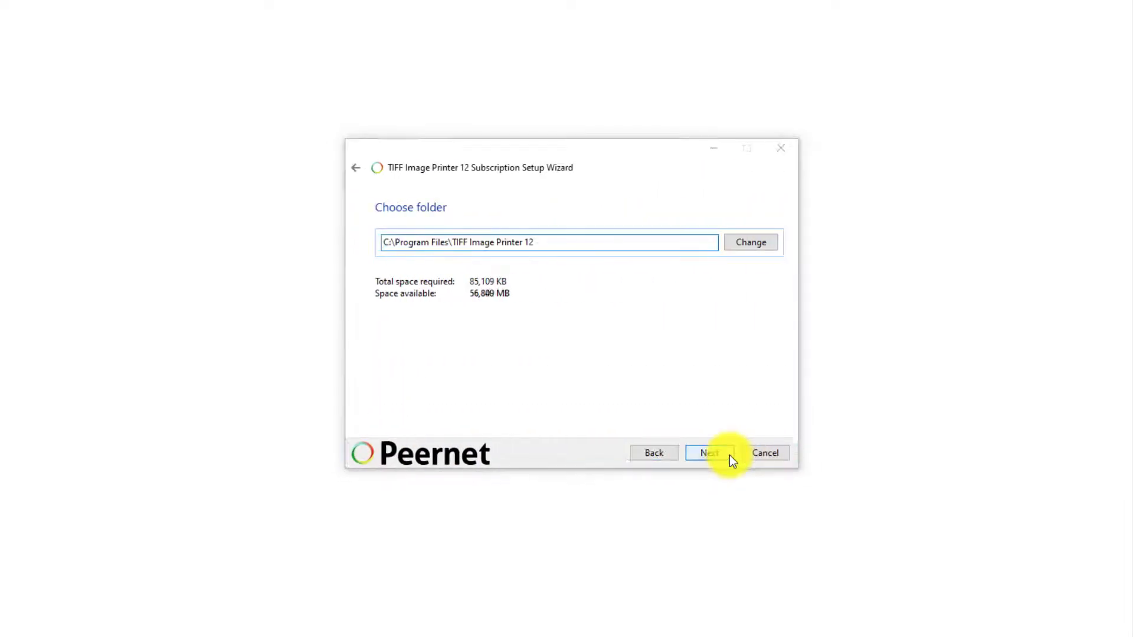
left_click(729, 455)
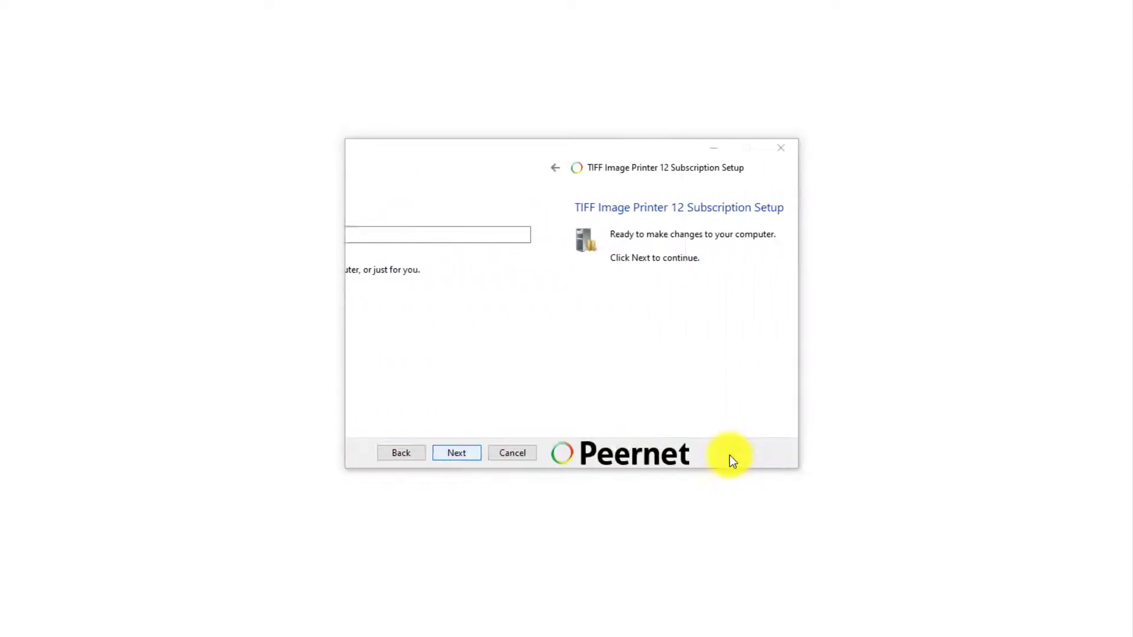
left_click(730, 455)
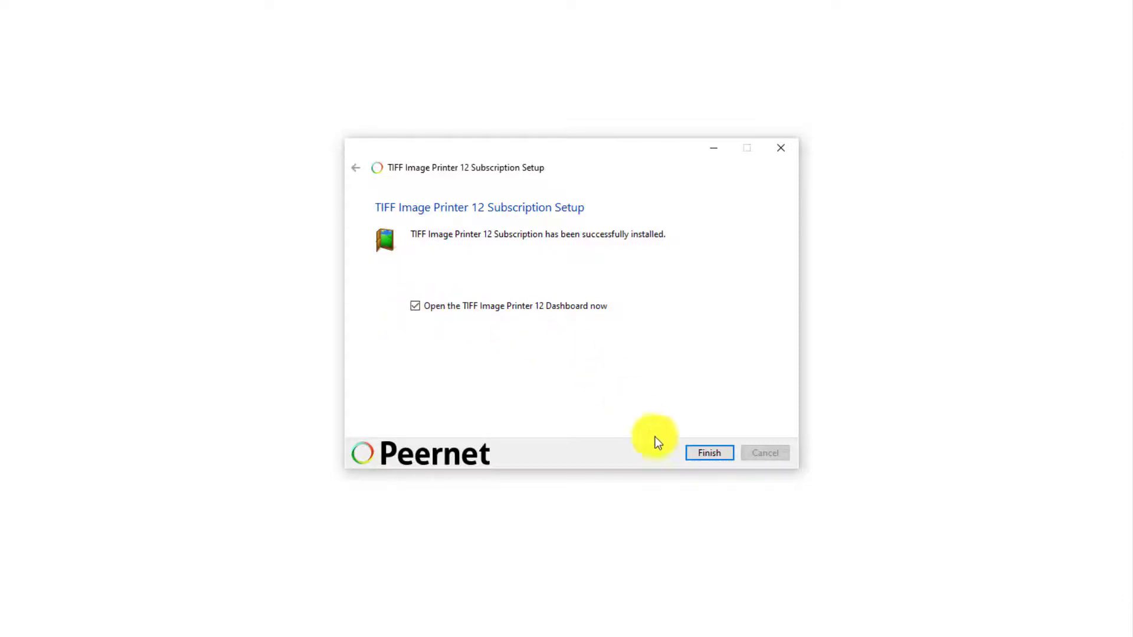
left_click(725, 454)
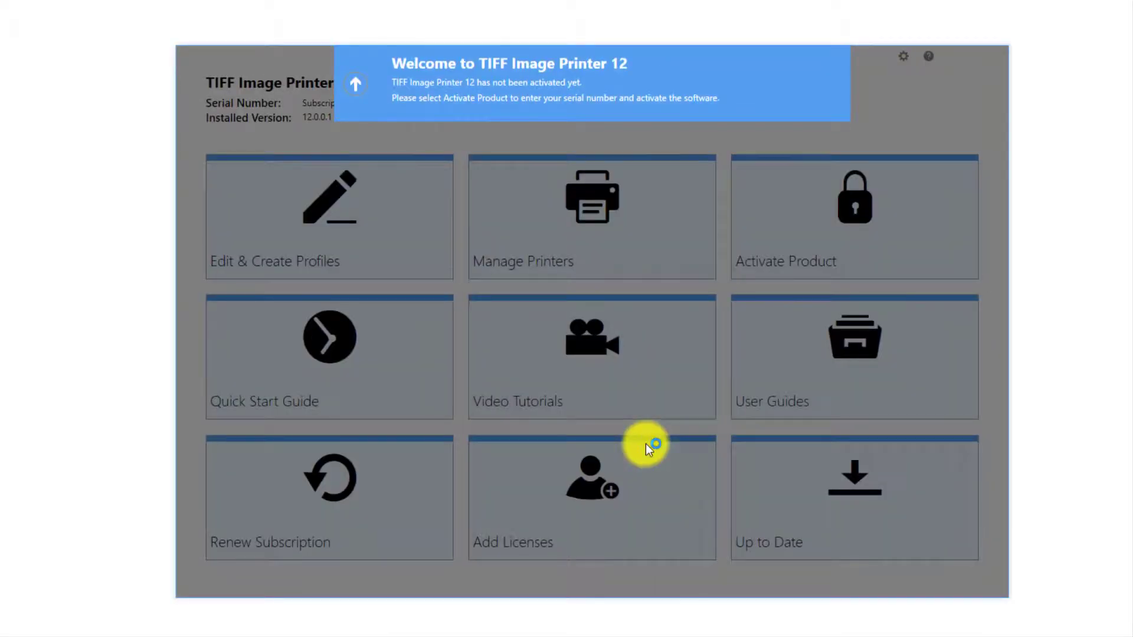
Activate the product by entering the licensee's name, company and e-mail, then return to Home
left_click(356, 86)
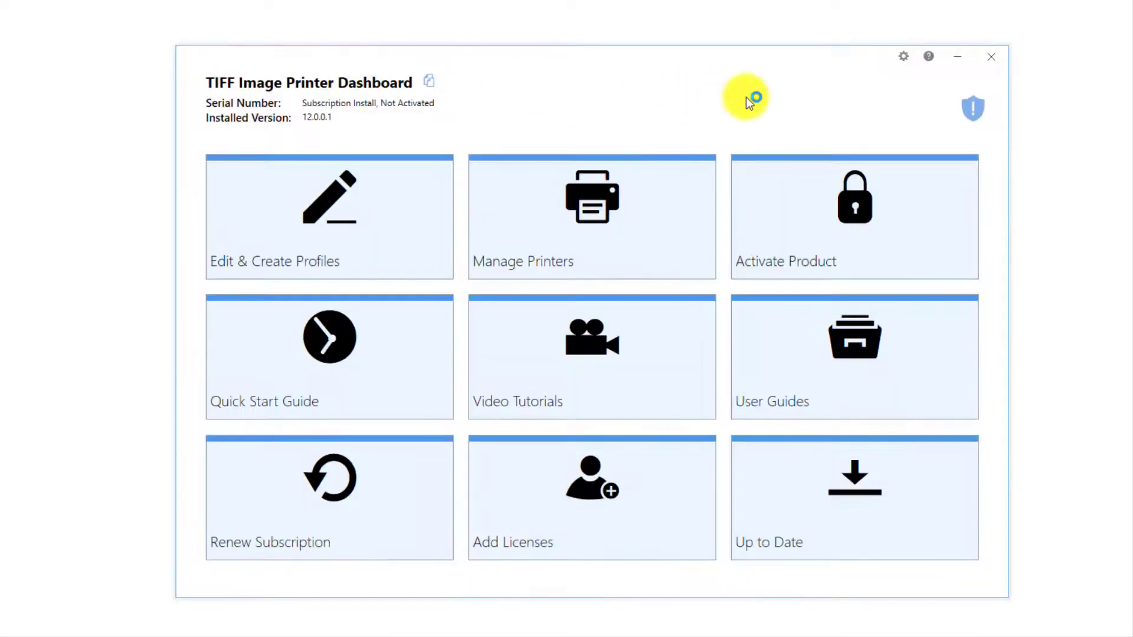
left_click(787, 197)
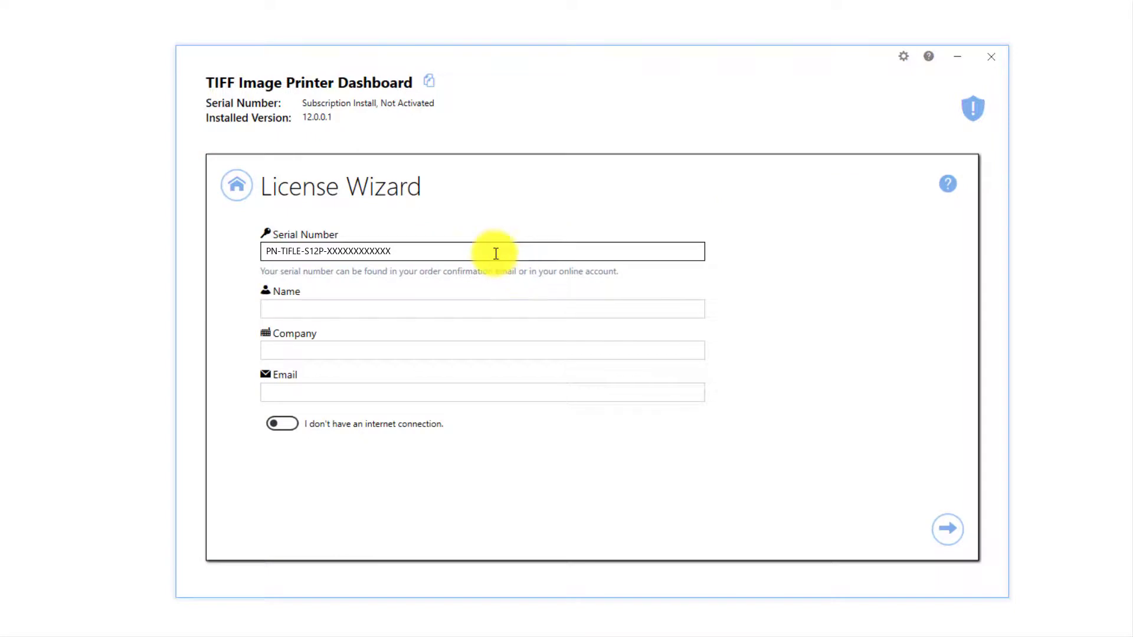
left_click(425, 306)
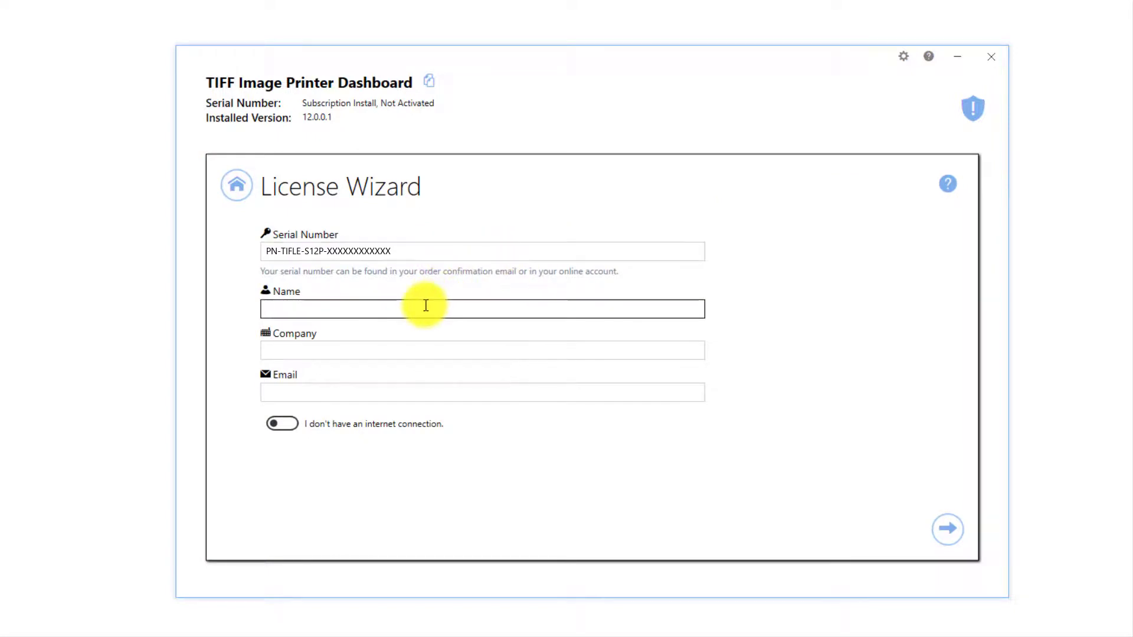
type("PEERNET")
key("Tab")
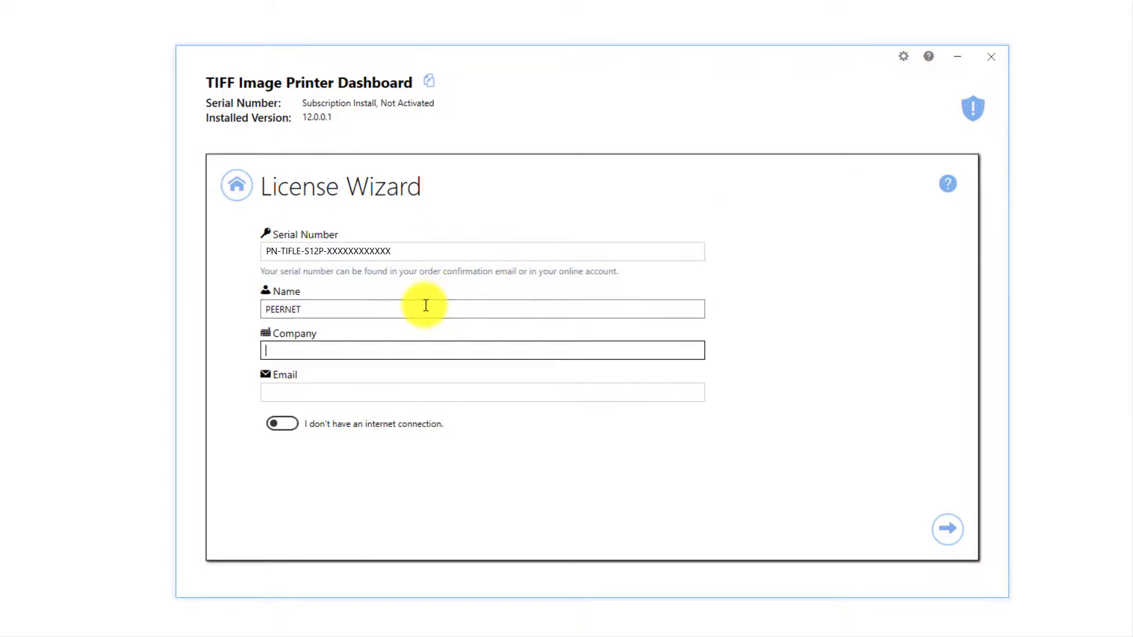
type("PEERNET")
key("Tab")
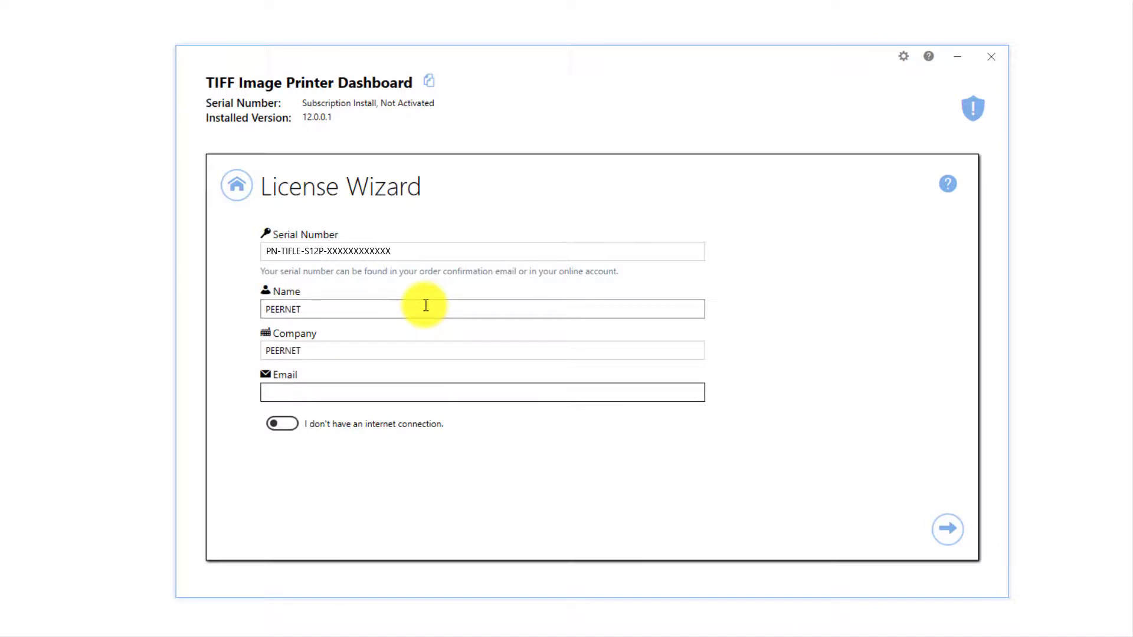
left_click(942, 533)
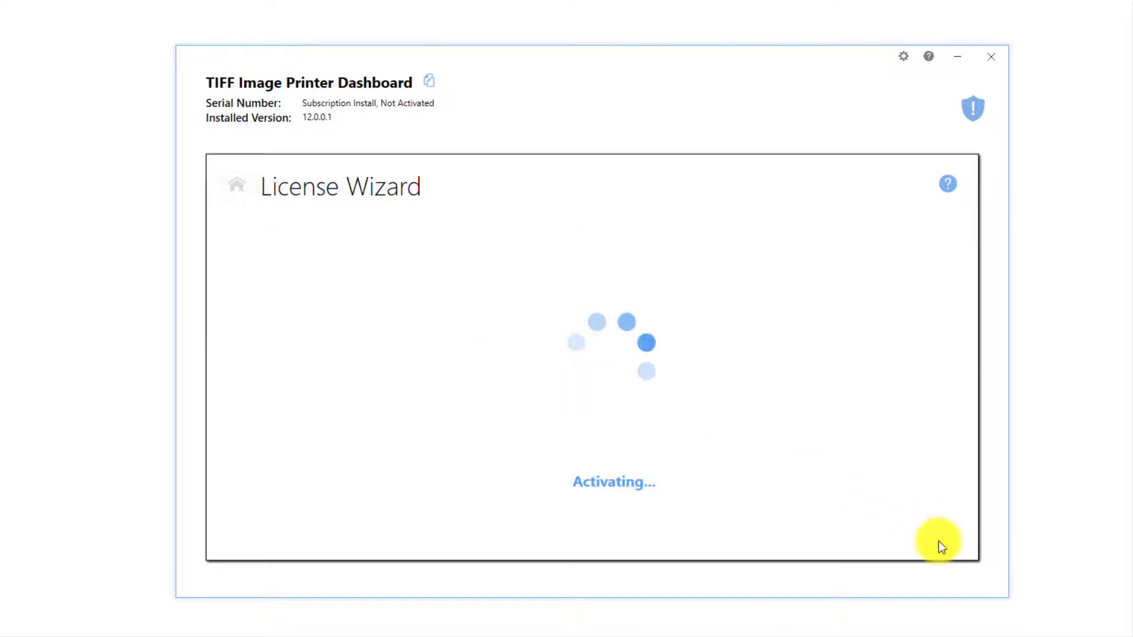
left_click(241, 228)
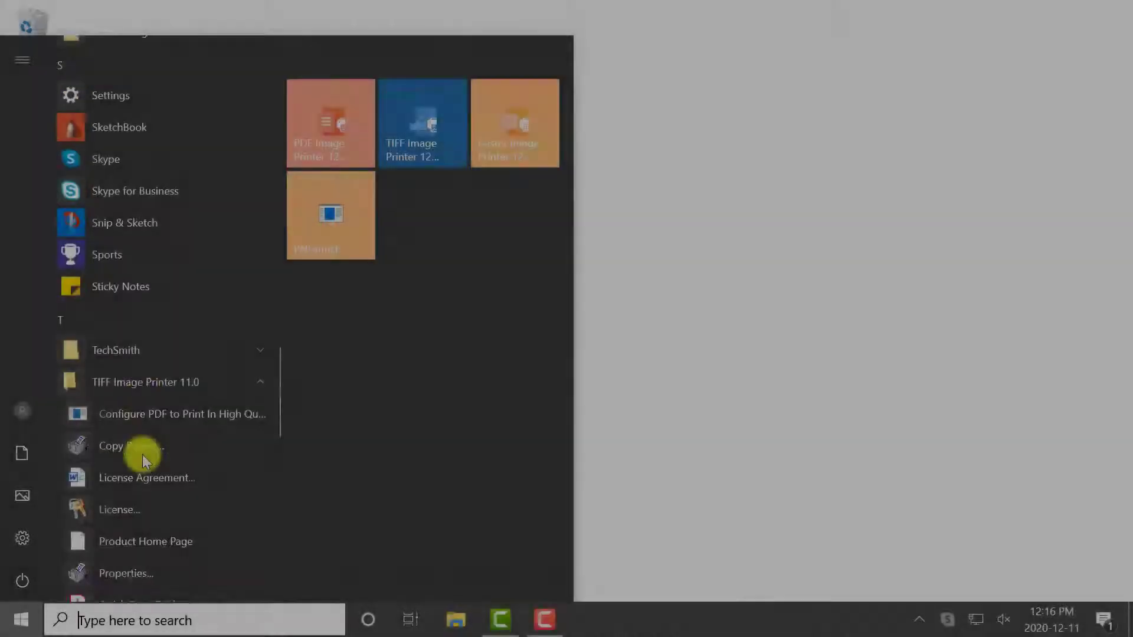
Open TIFF Image Printer 11.0 Properties from the Start menu and move the dialog aside
scroll(142, 450, "down", 2)
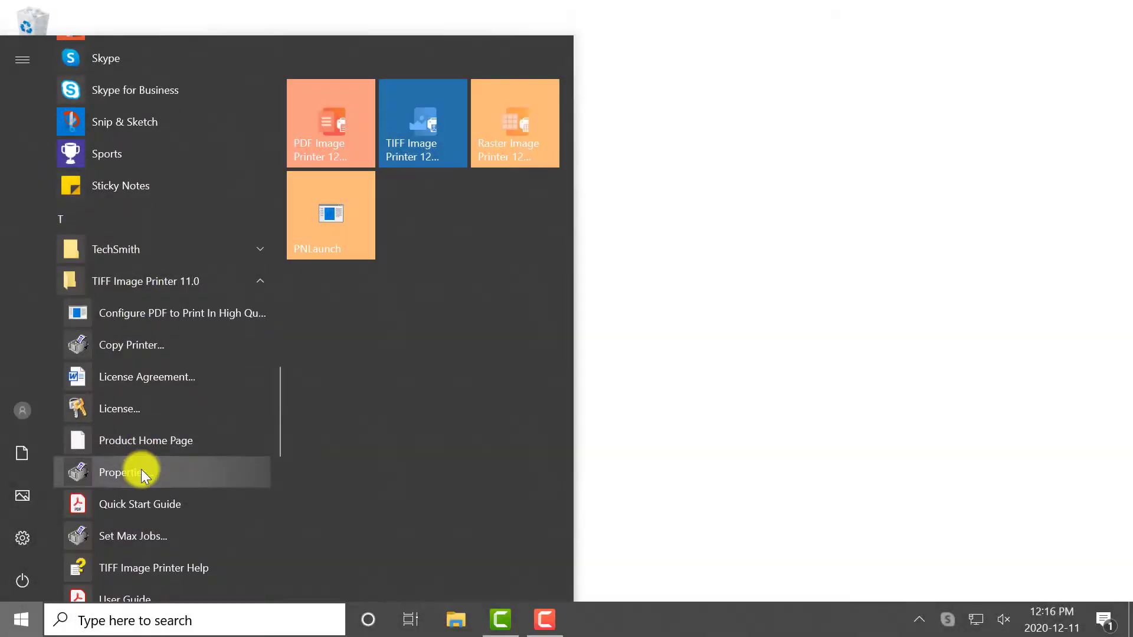
left_click(175, 471)
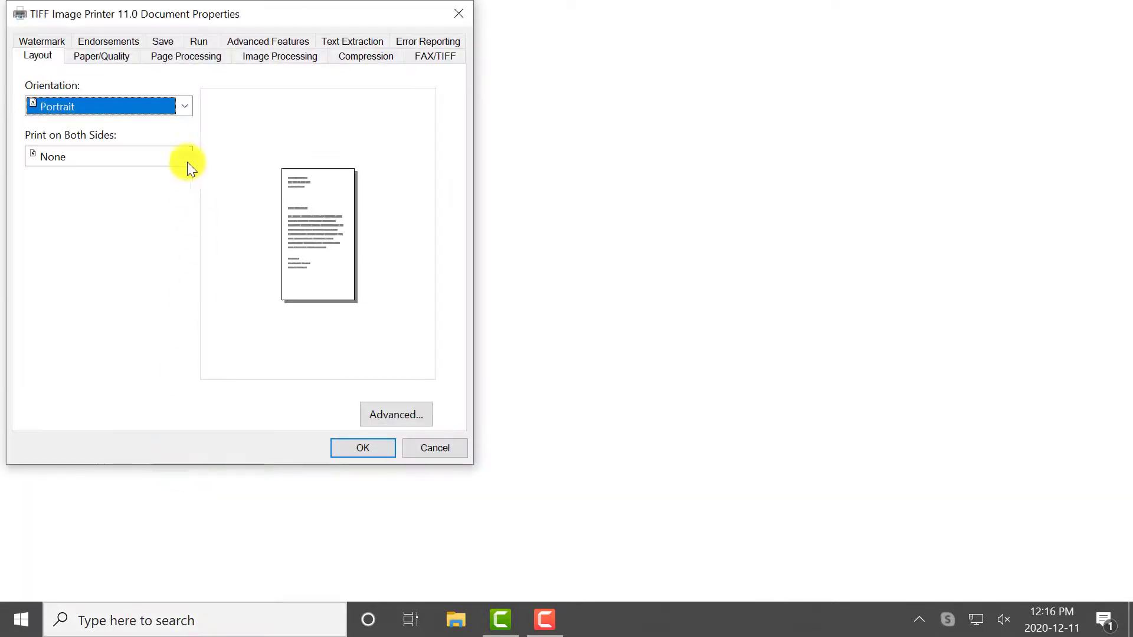
left_click_drag(145, 12, 400, 54)
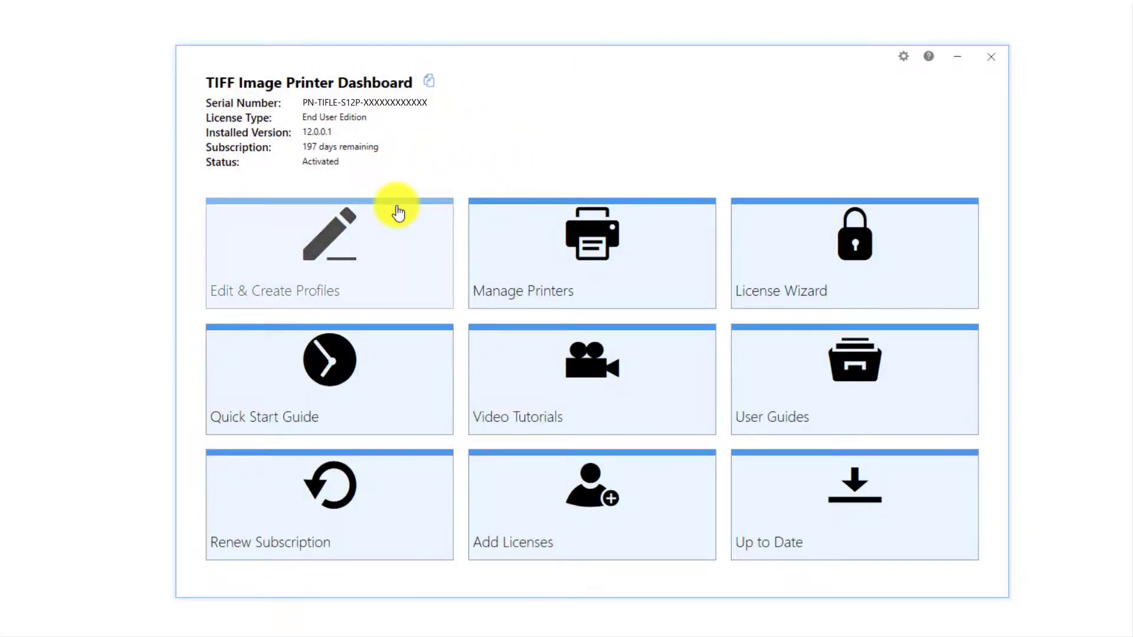
Copy the Color Optimized TIFF profile and review the 11.0 printer's advanced and page processing settings
left_click(398, 213)
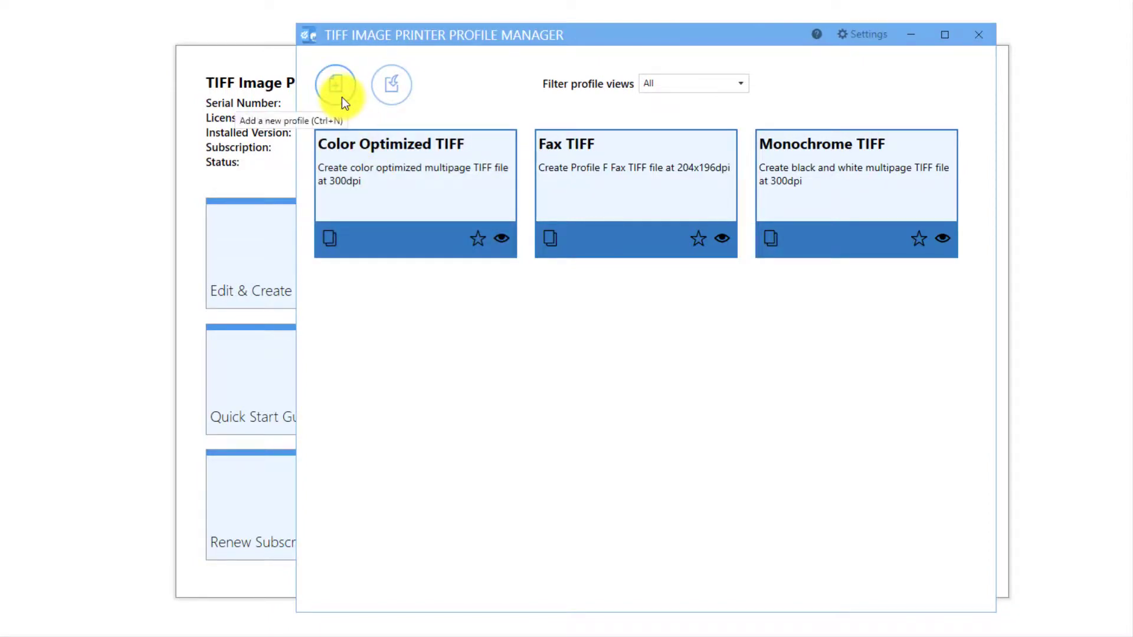
left_click(332, 238)
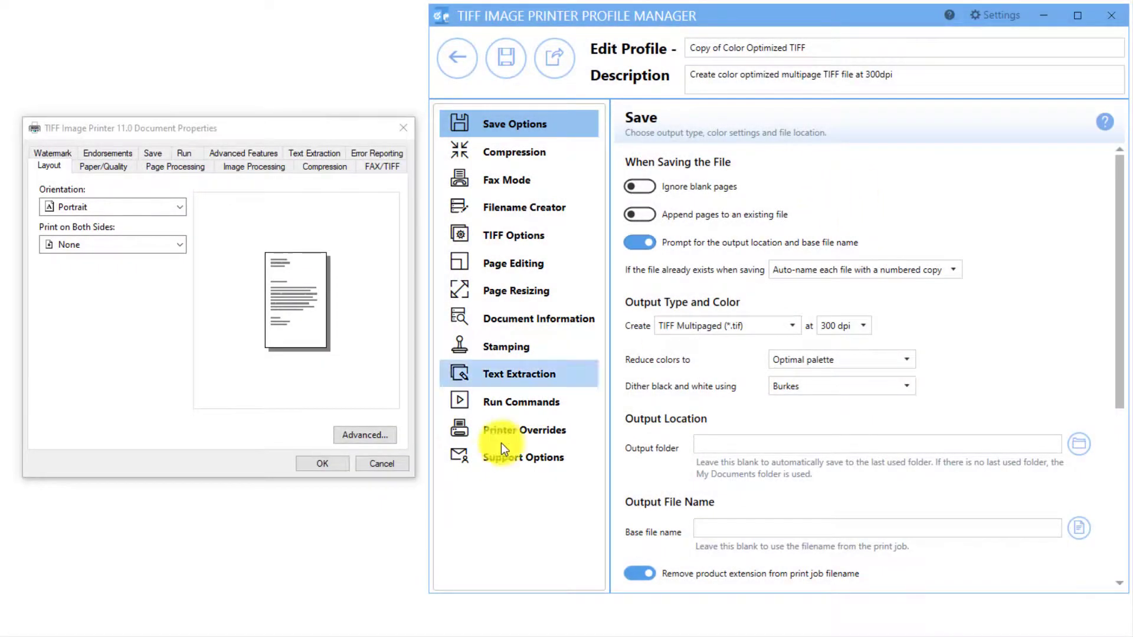
left_click(391, 435)
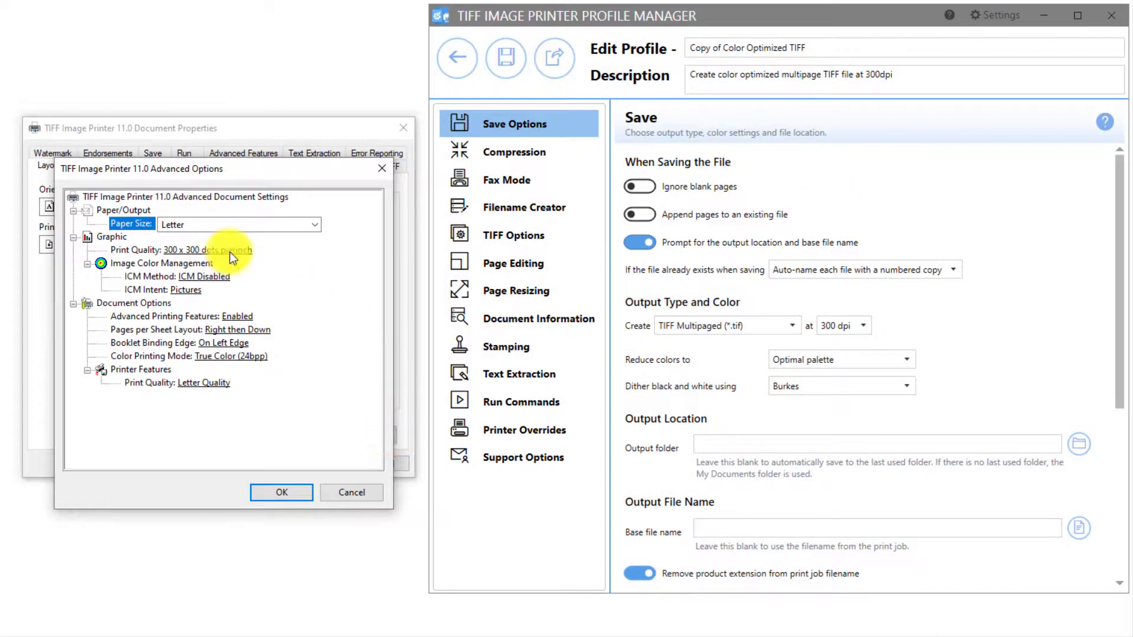
left_click(382, 168)
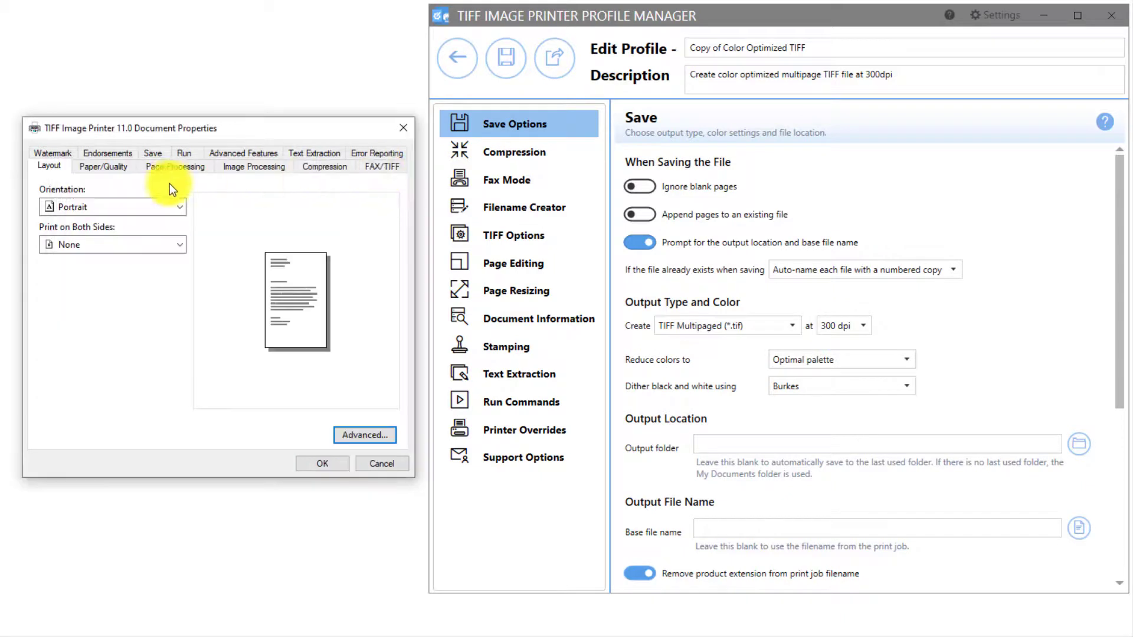
left_click(164, 166)
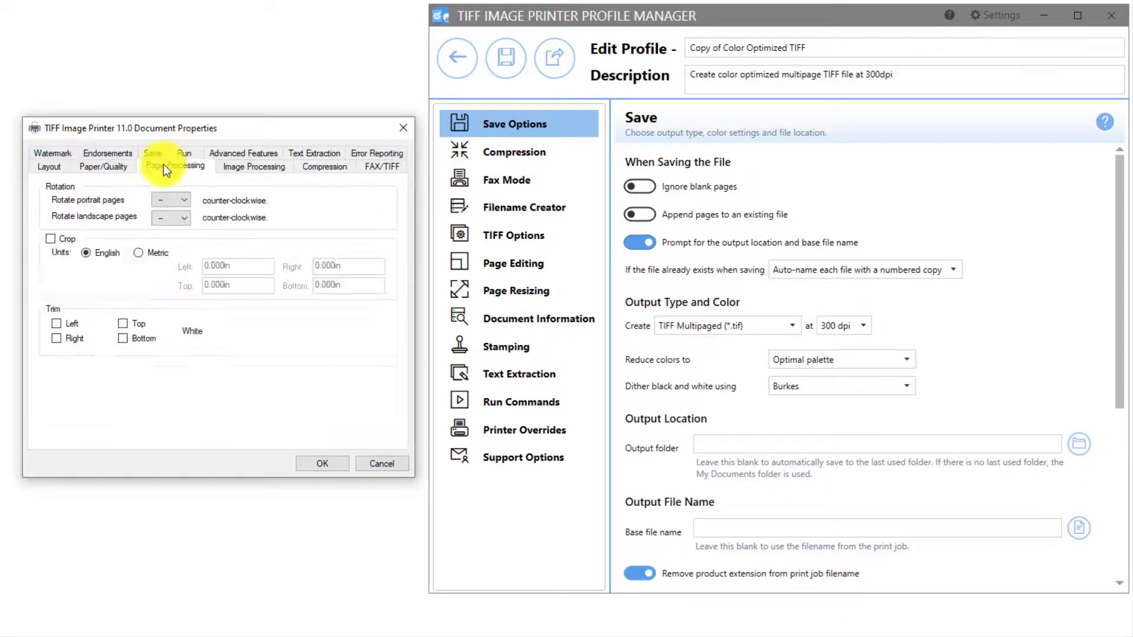
left_click(67, 240)
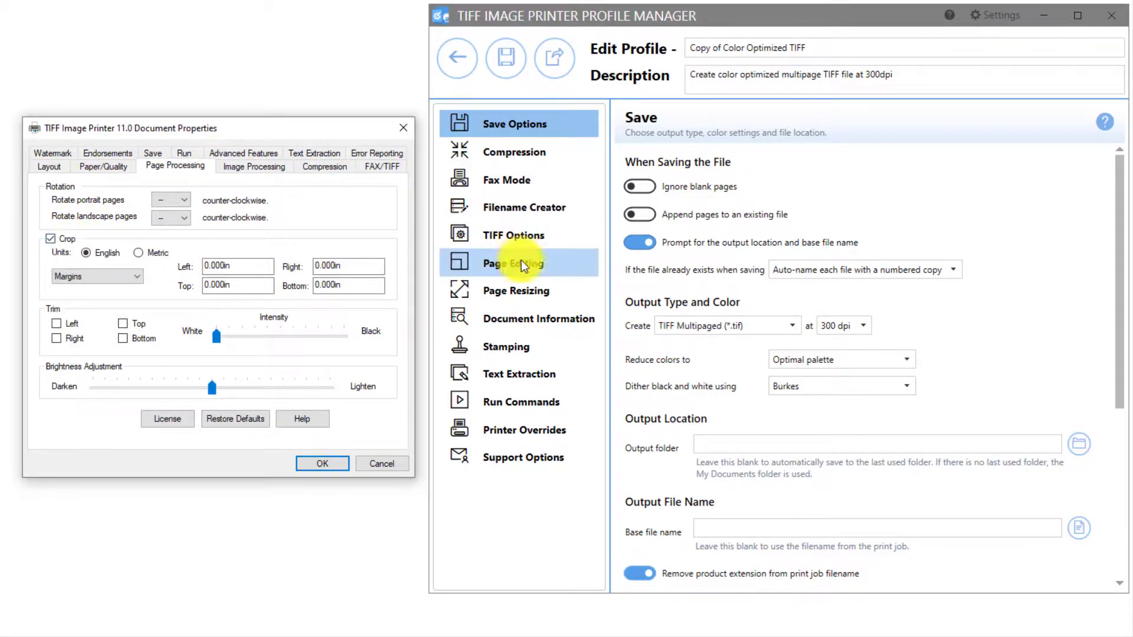
Compare page cropping between the new profile and the 11.0 printer, leaving cropping off in both
left_click(559, 266)
left_click(640, 380)
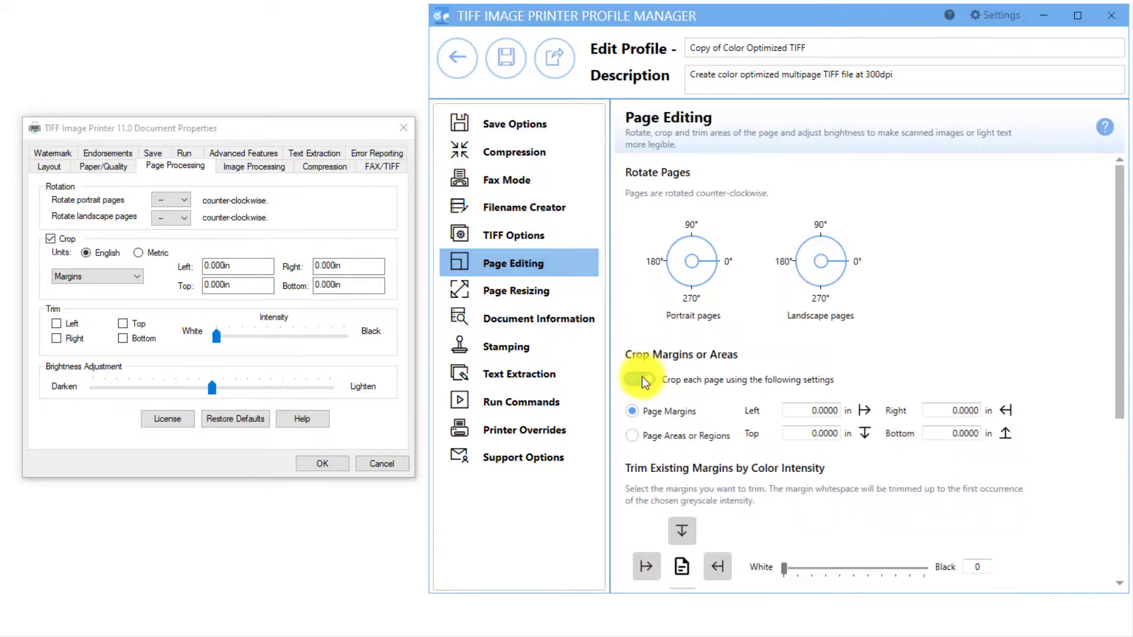
left_click(642, 378)
left_click(65, 238)
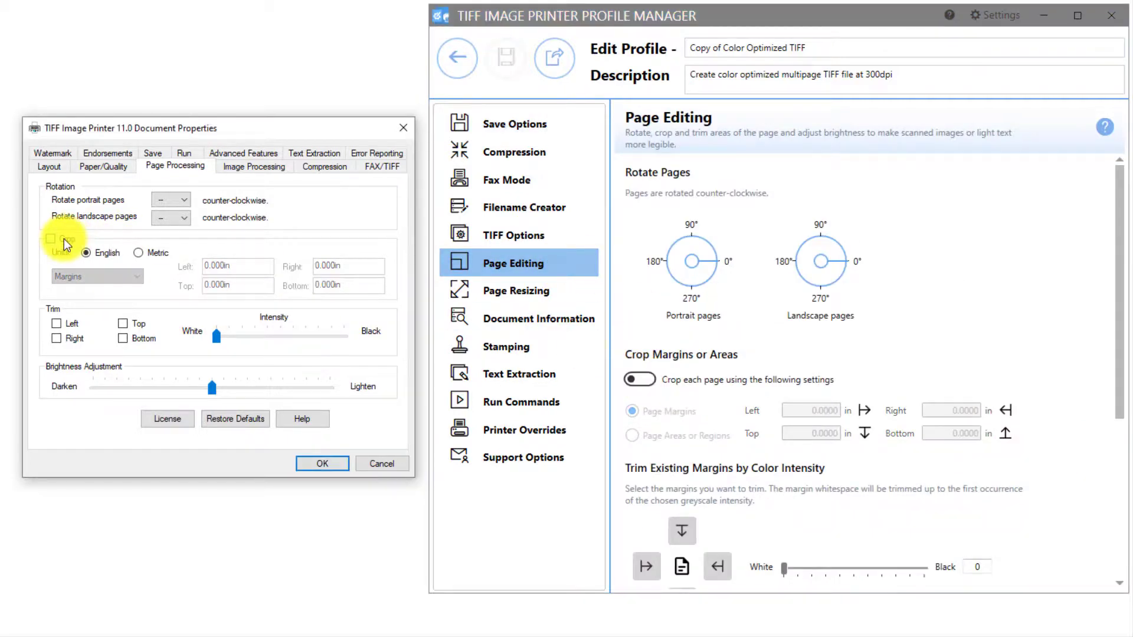
left_click(152, 153)
left_click(501, 126)
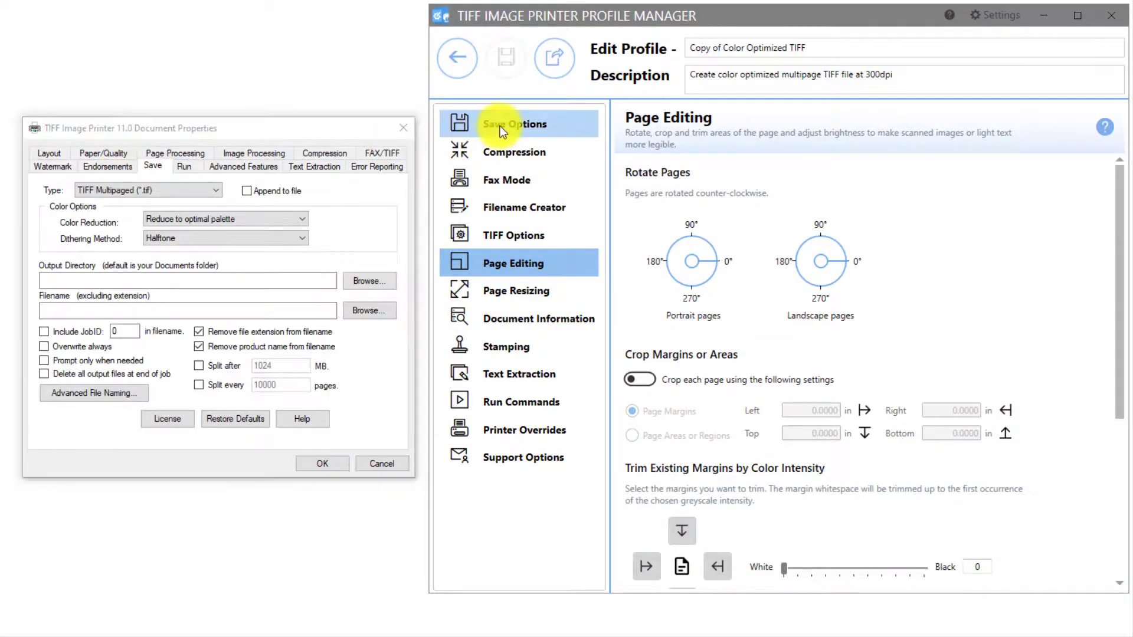
Rename the copied profile to 'My Profile', save it, and close the profile manager
triple_click(814, 48)
type("My ")
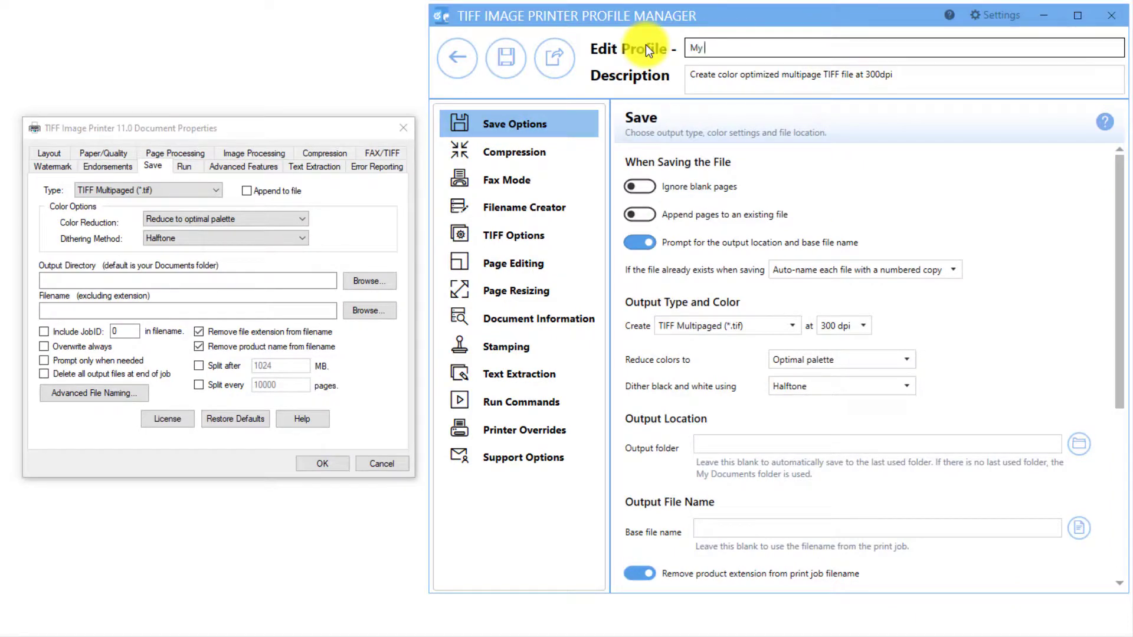
type("Profile")
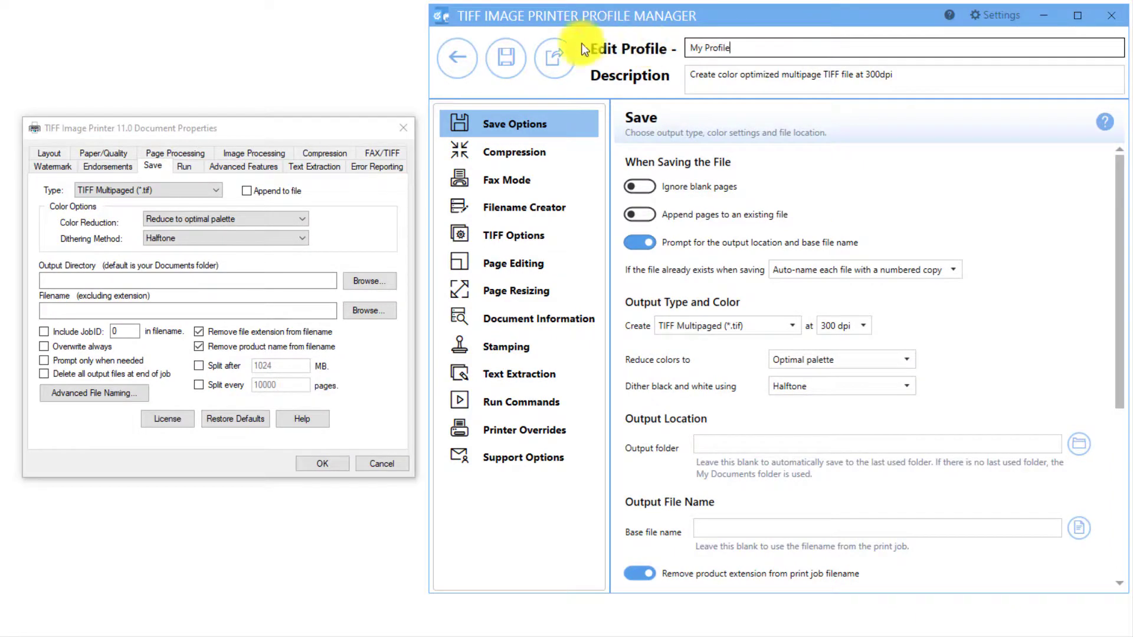
left_click(514, 69)
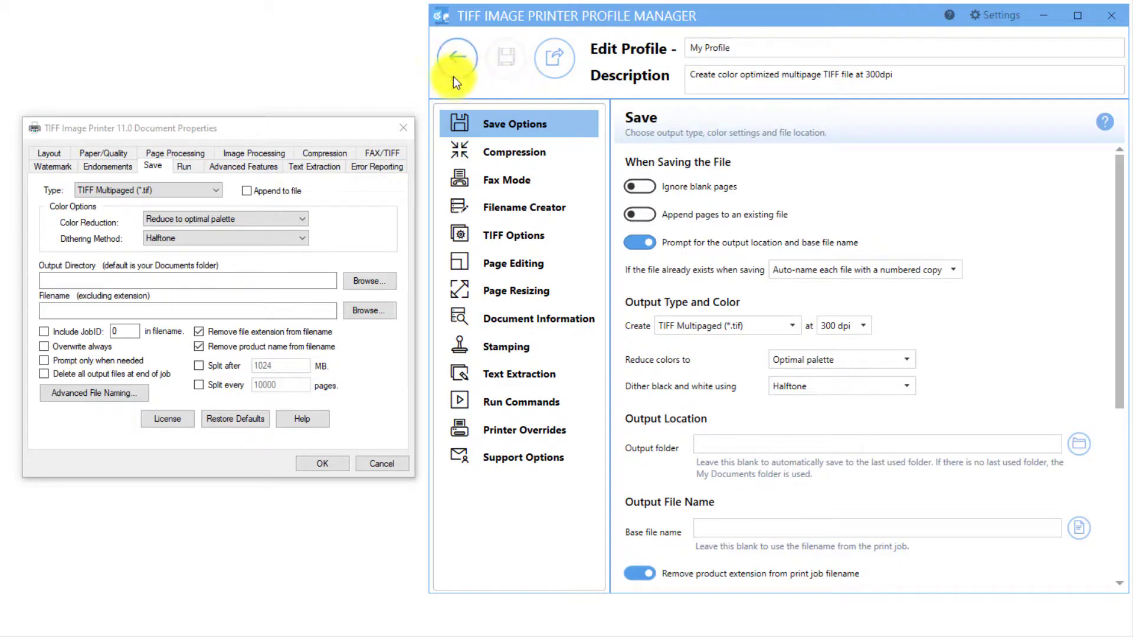
left_click(452, 72)
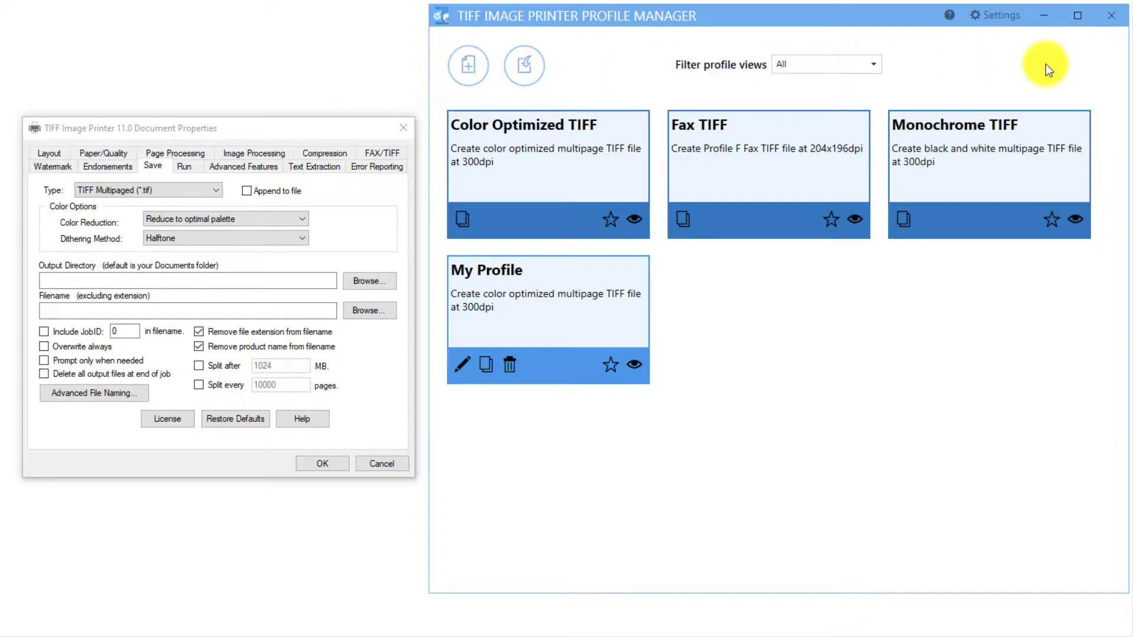
left_click(1111, 16)
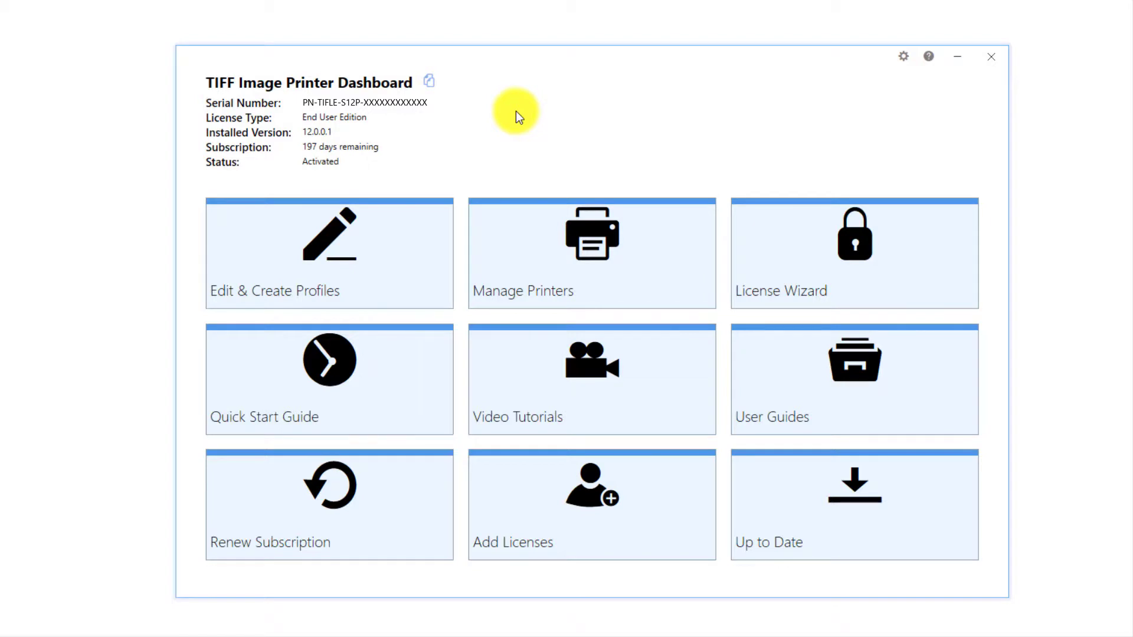
In Manage Printers, select My Profile for TIFF Image Printer 12 and save the assignment
left_click(700, 223)
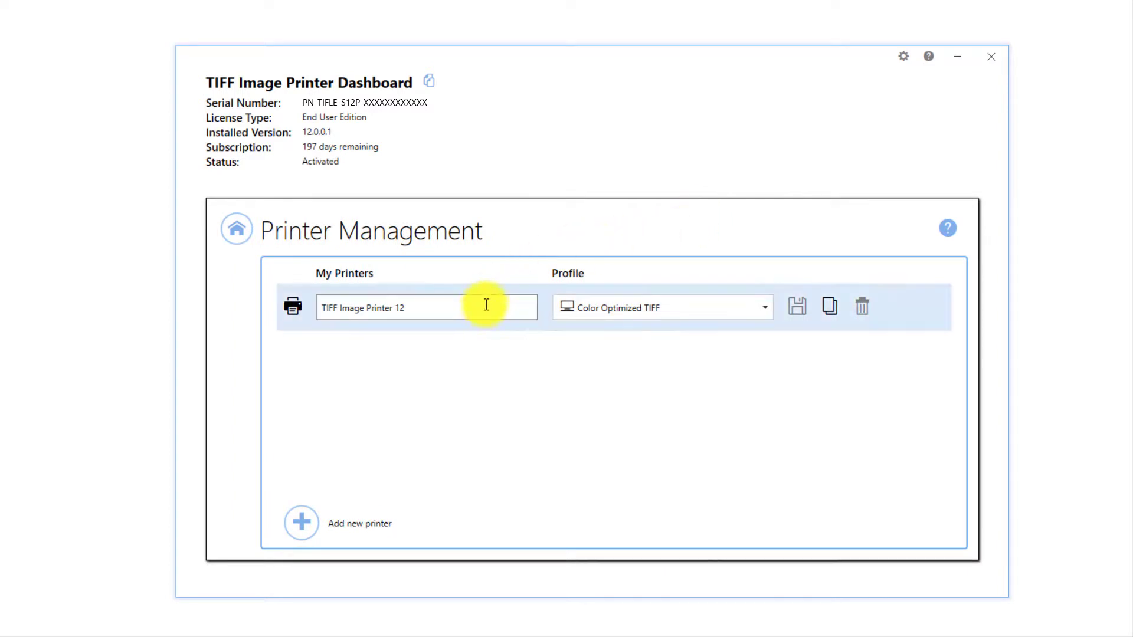
left_click(770, 302)
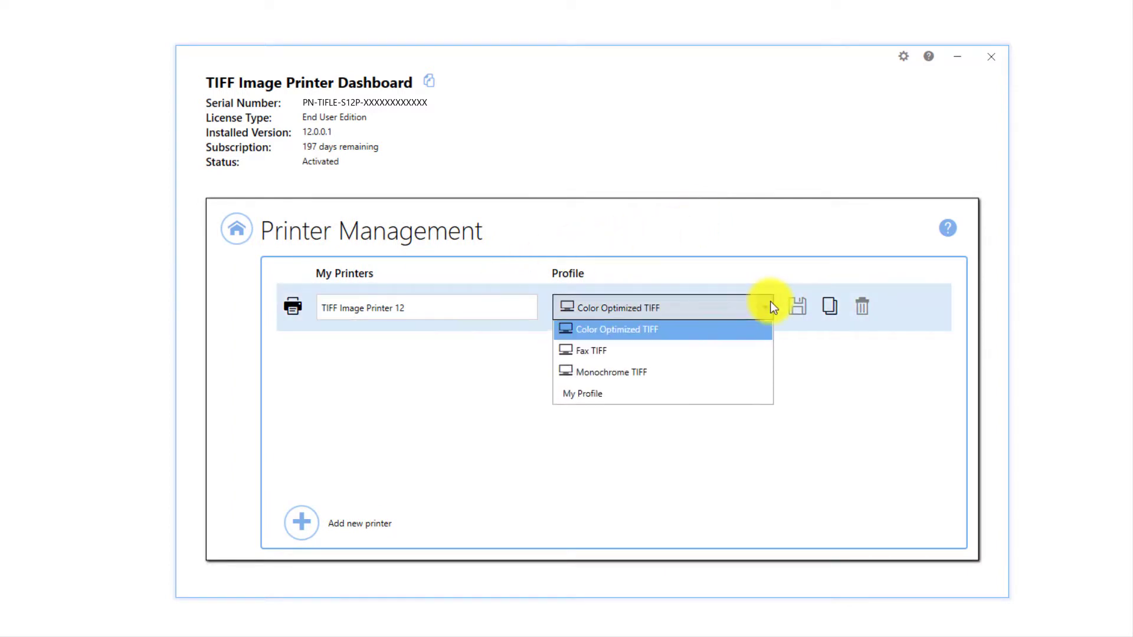
left_click(759, 394)
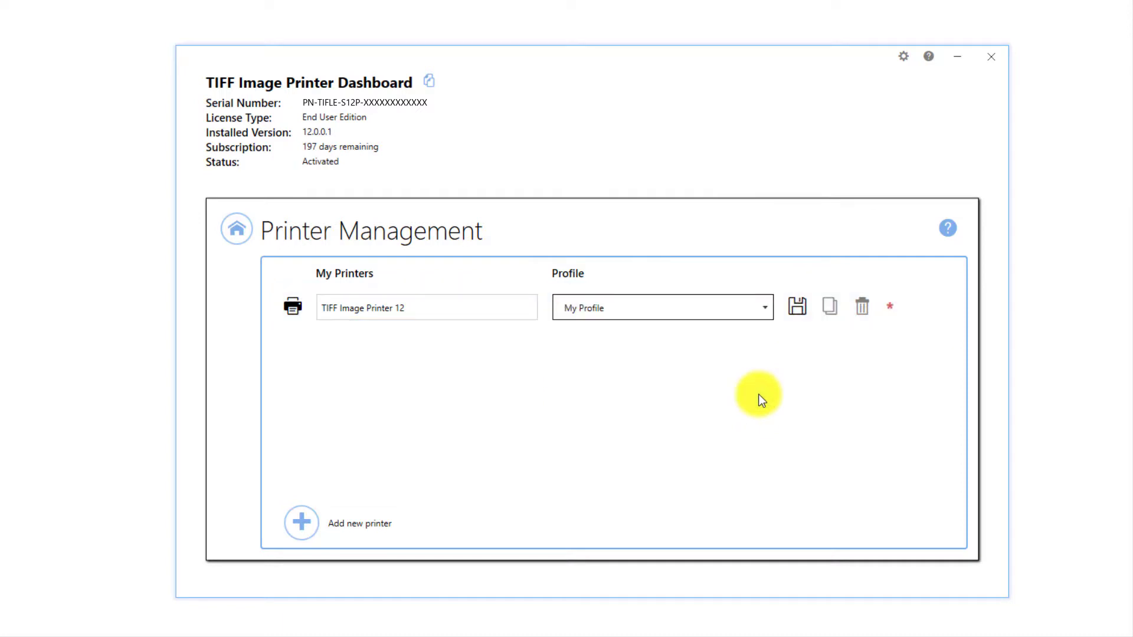
left_click(795, 310)
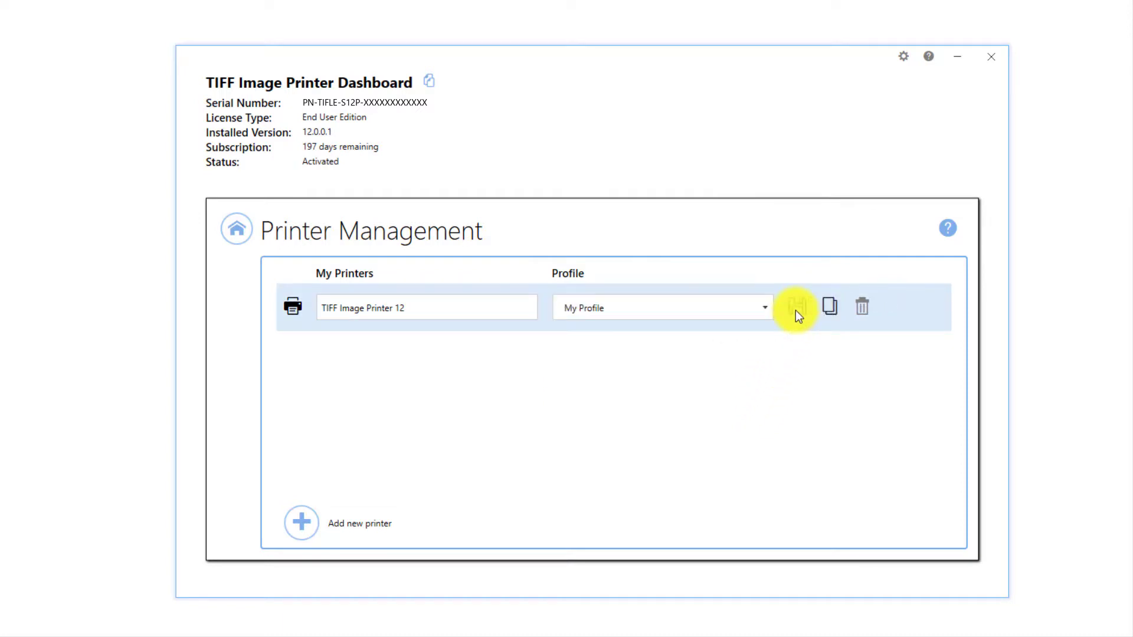